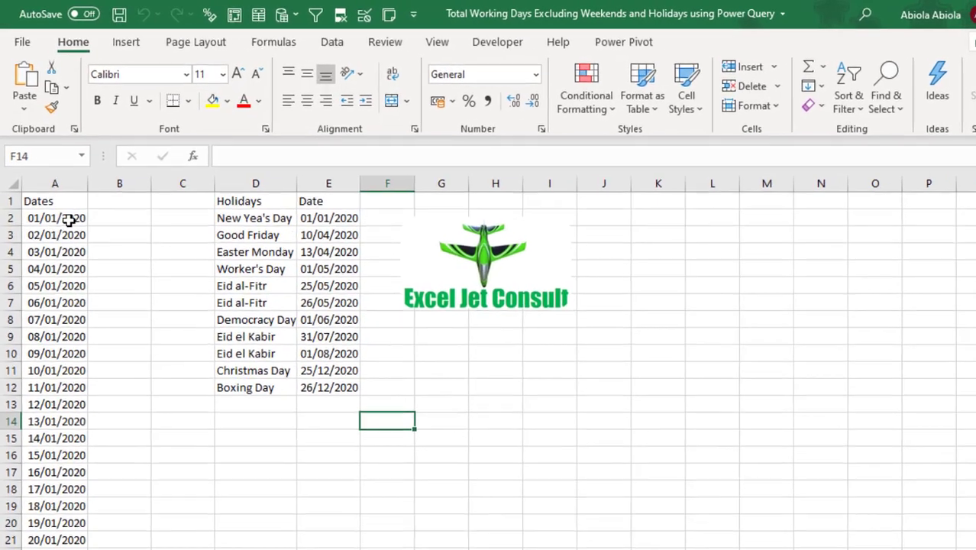
Examine the full extent of the Dates list in column A and the holiday dates in E2:E12
click(70, 205)
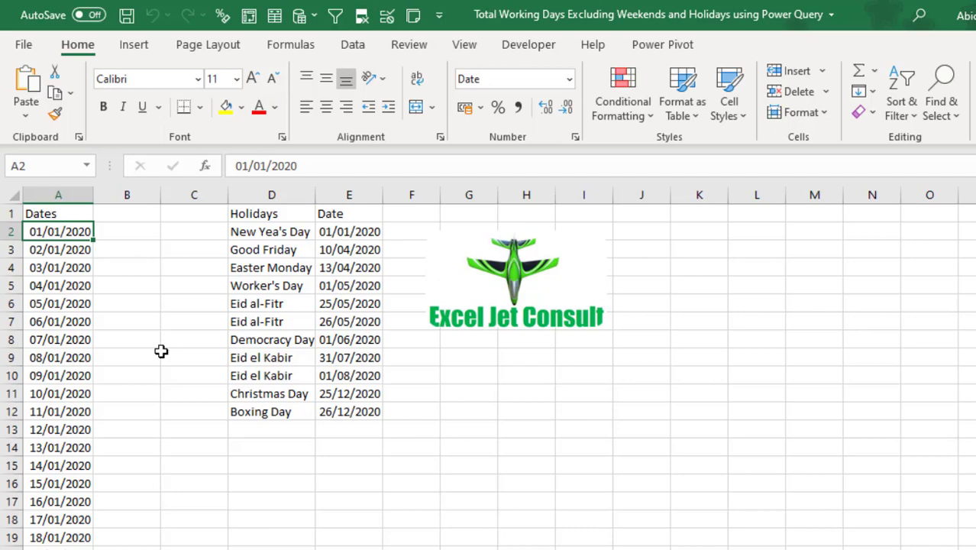
key(ctrl+Down)
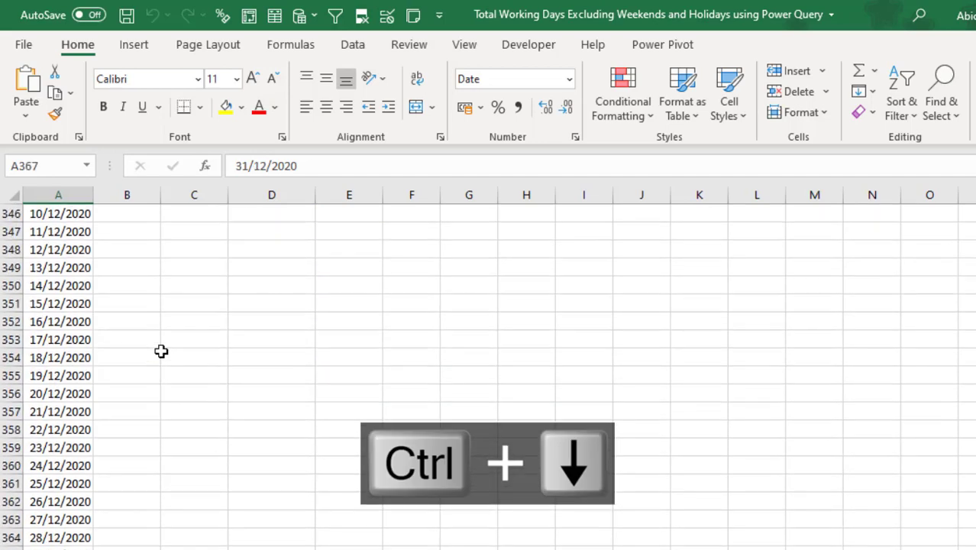
key(ctrl+Up)
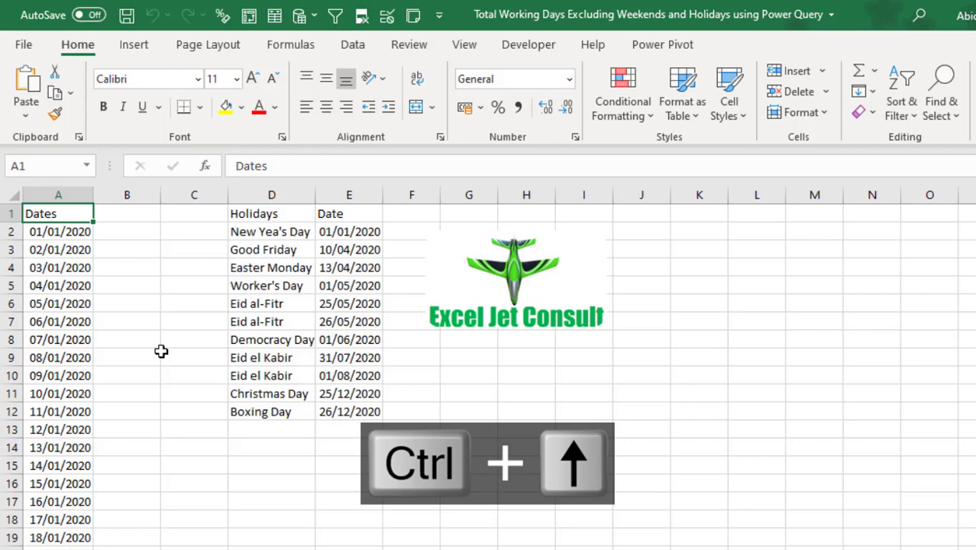
drag(327, 233, 337, 413)
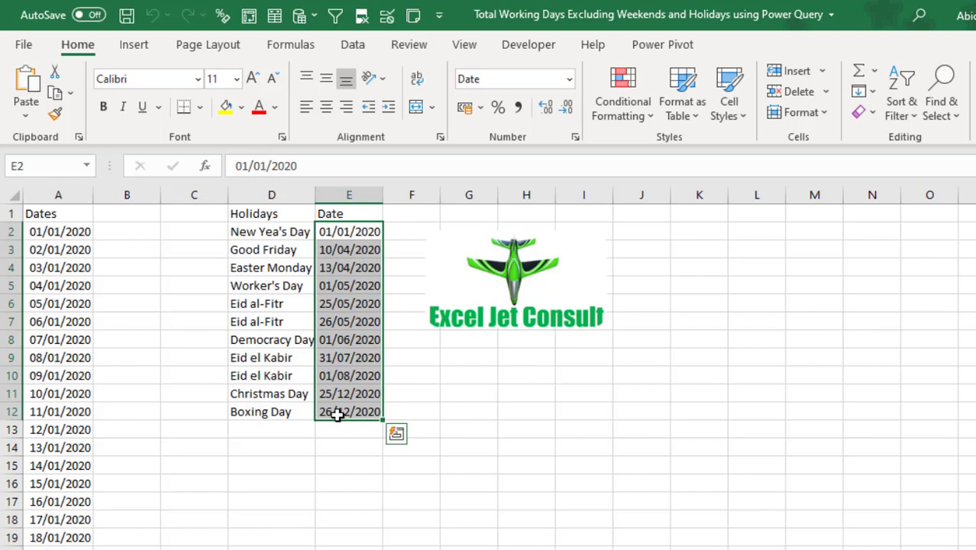
Convert the holidays range D1:E12 into a table with headers and load it into Power Query
click(327, 377)
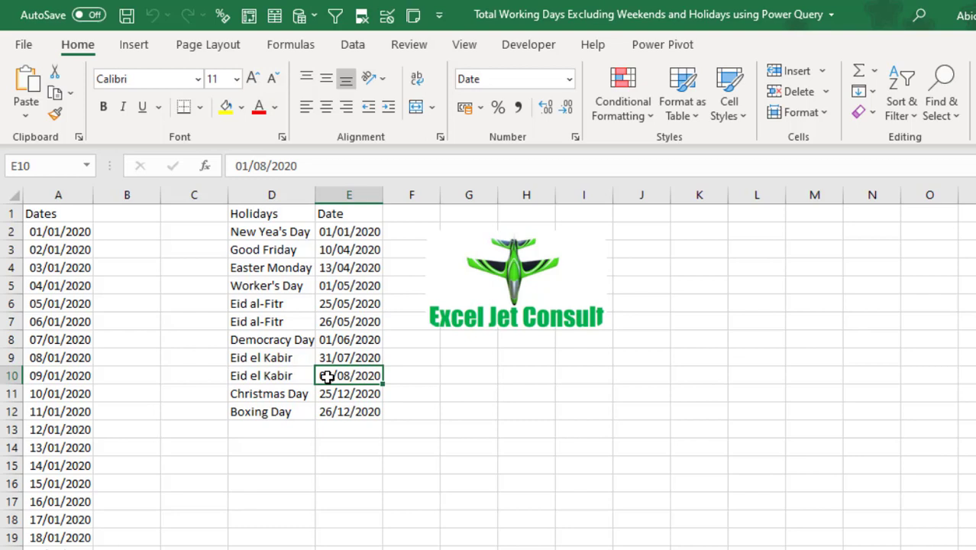
key(ctrl+t)
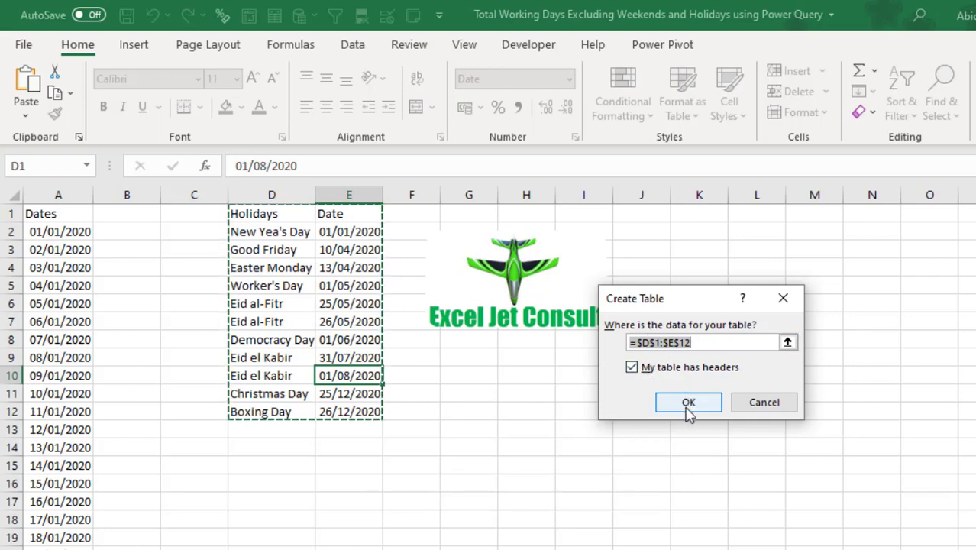
click(687, 409)
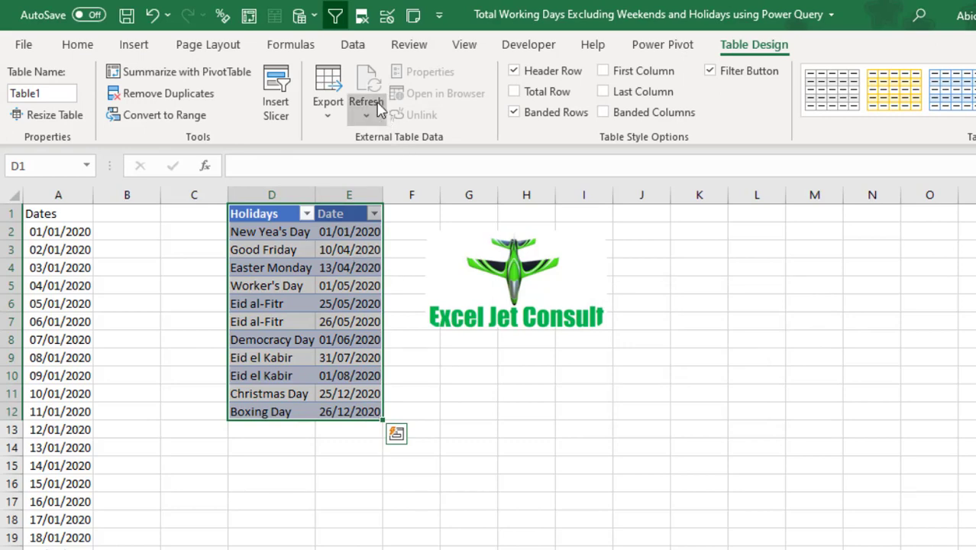
click(353, 46)
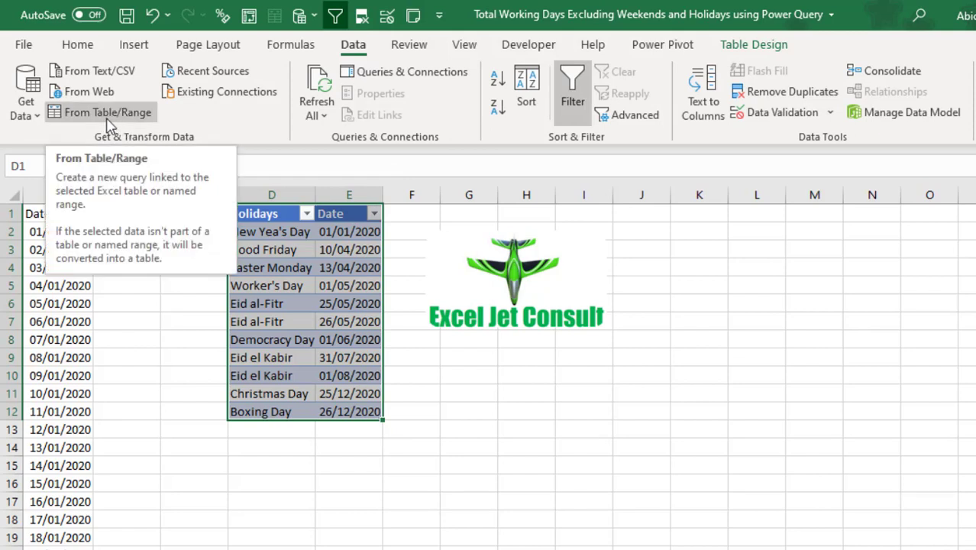
click(108, 119)
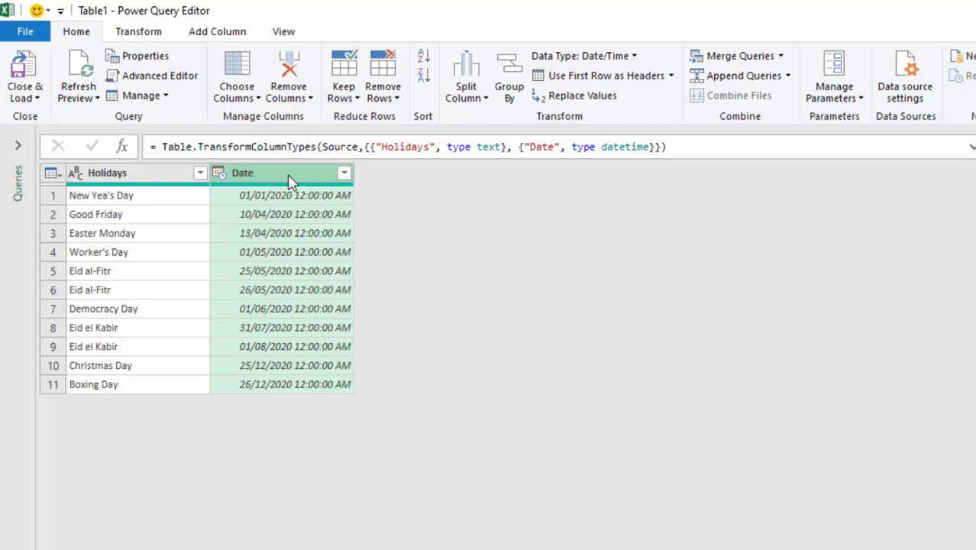
Change the holiday Date column's data type to Date, replacing the current type conversion
click(219, 175)
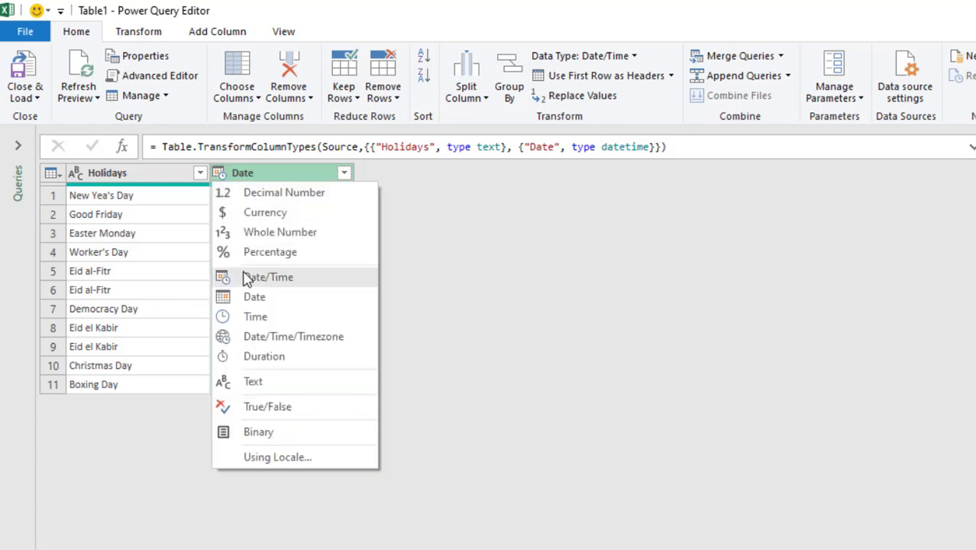
click(255, 297)
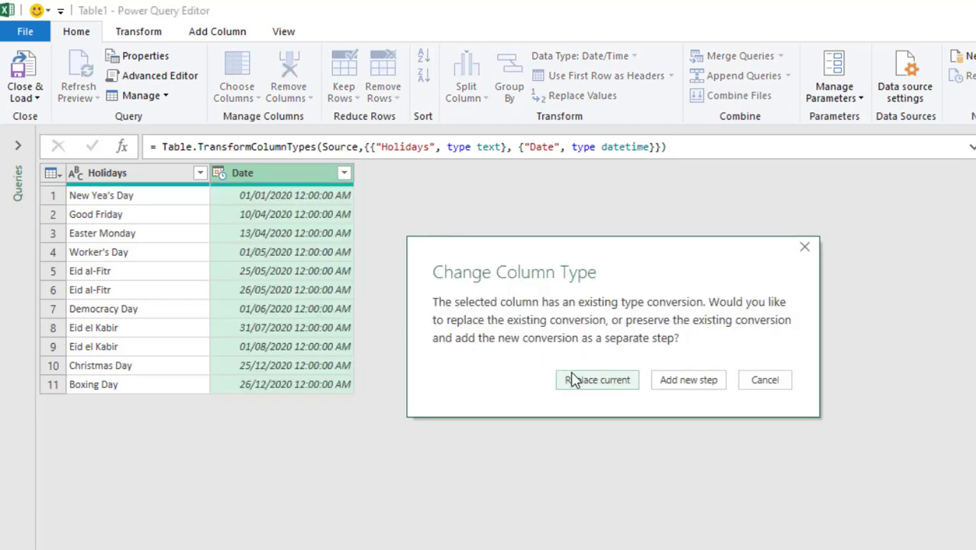
click(587, 390)
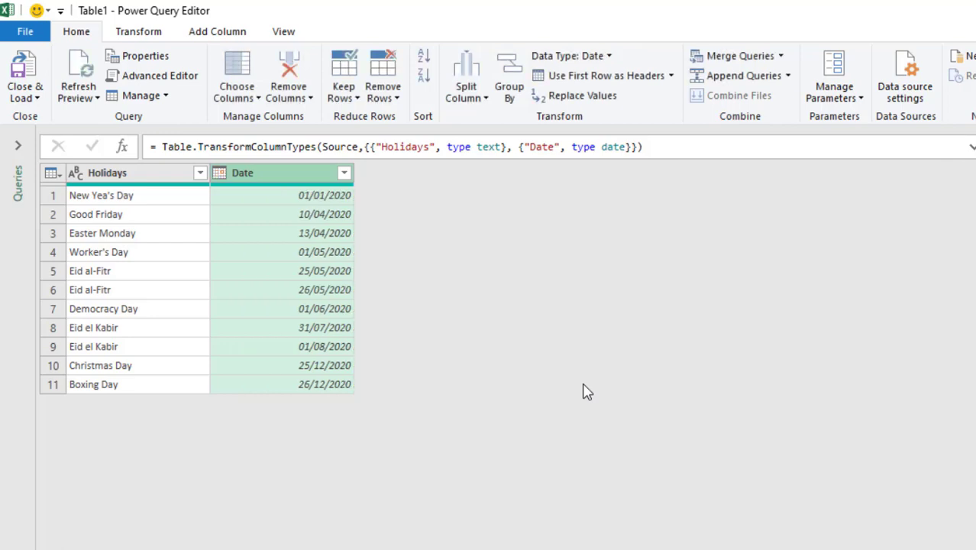
Load the holidays query back to the workbook as a connection only
click(31, 98)
click(72, 137)
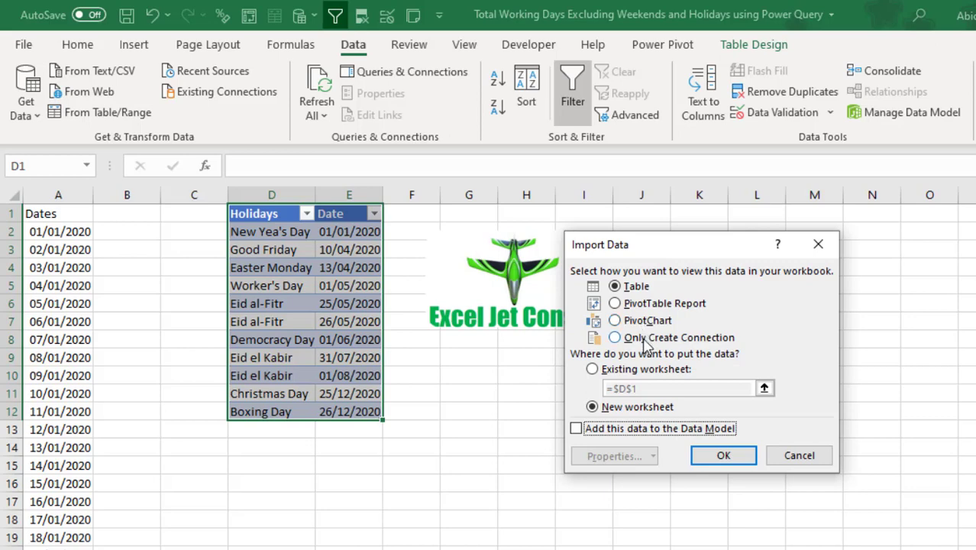
click(615, 338)
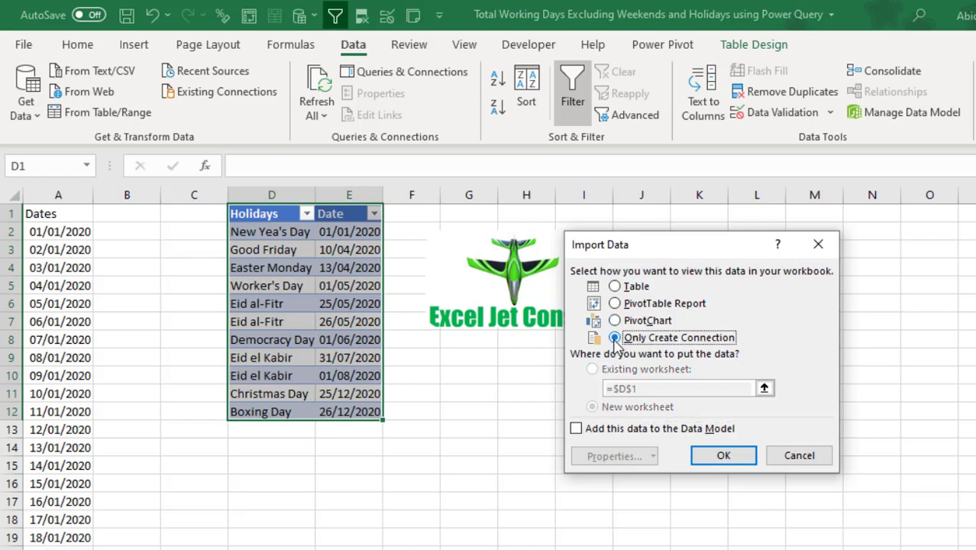
click(719, 455)
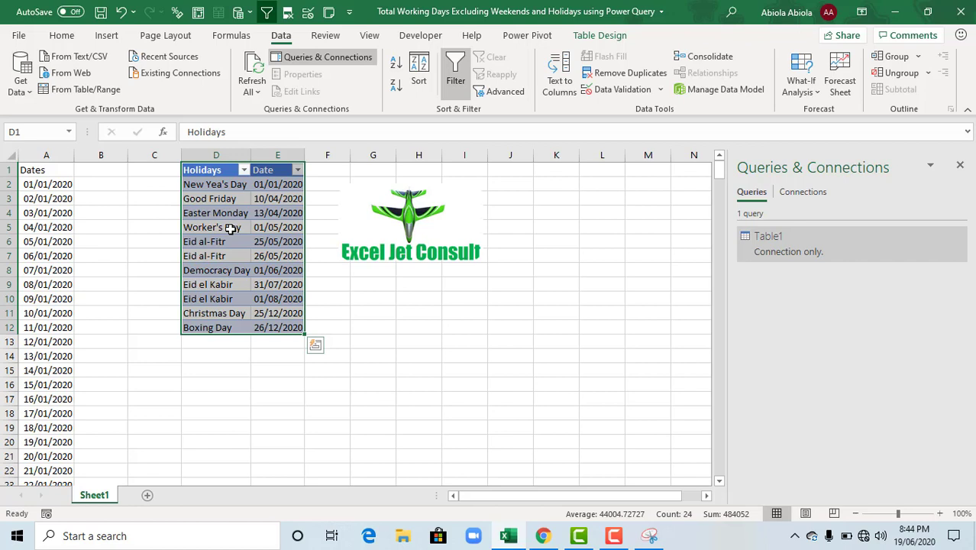
Load the Dates list in column A into Power Query as a new query and expand the queries list
click(27, 225)
right_click(26, 224)
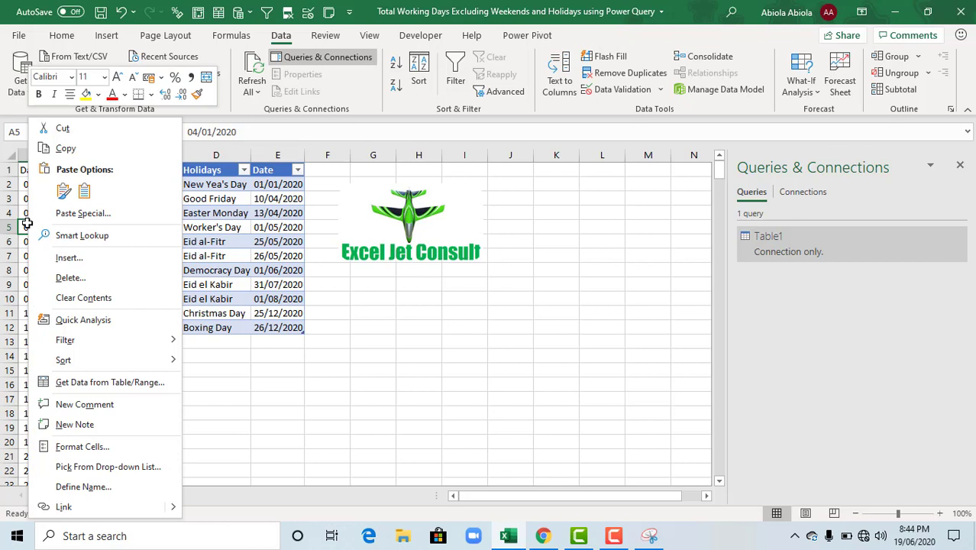
click(90, 388)
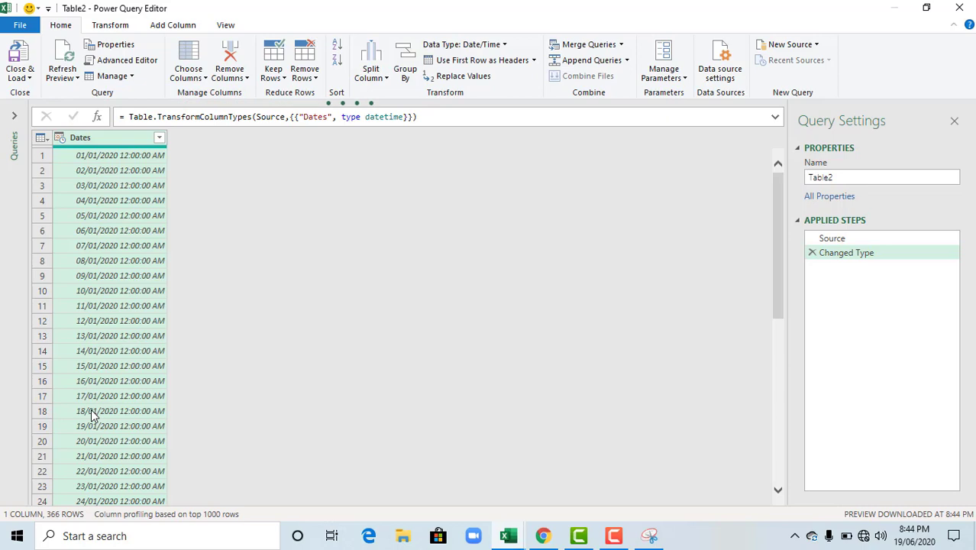
click(15, 122)
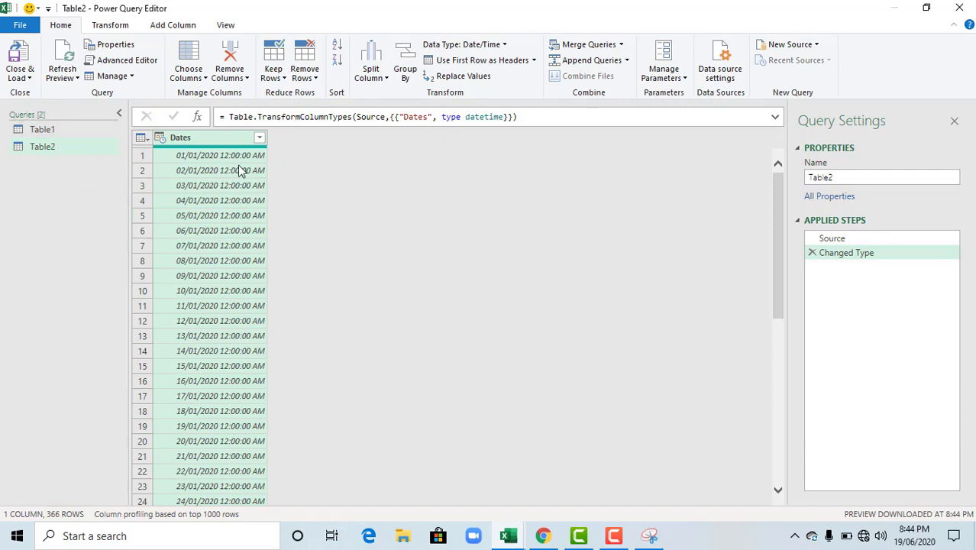
Change the Dates column's data type to Date in Table2, replacing the current type conversion
click(162, 138)
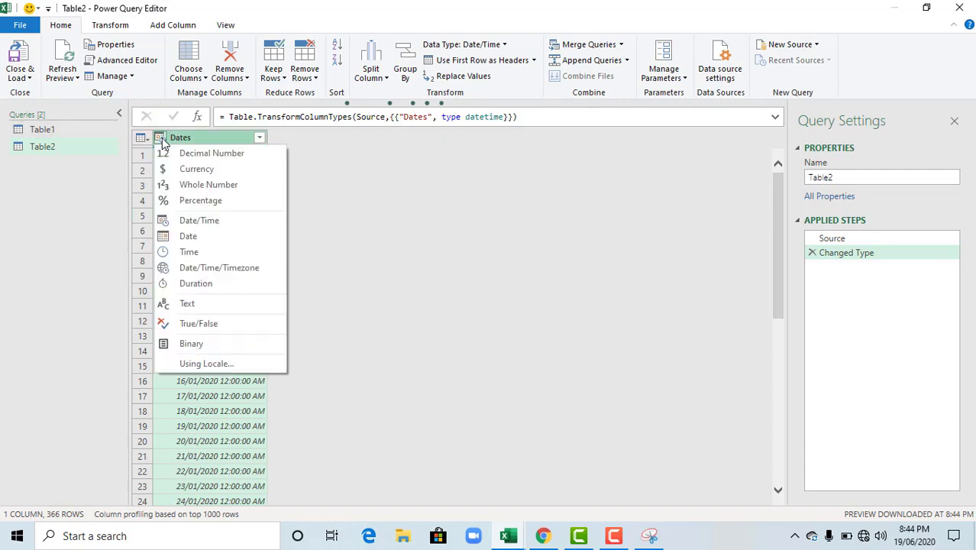
click(192, 236)
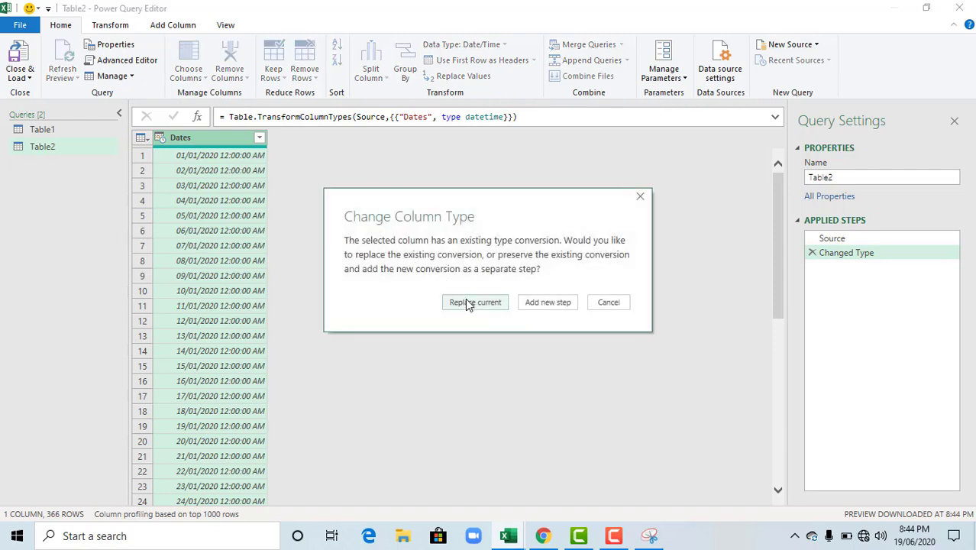
click(471, 303)
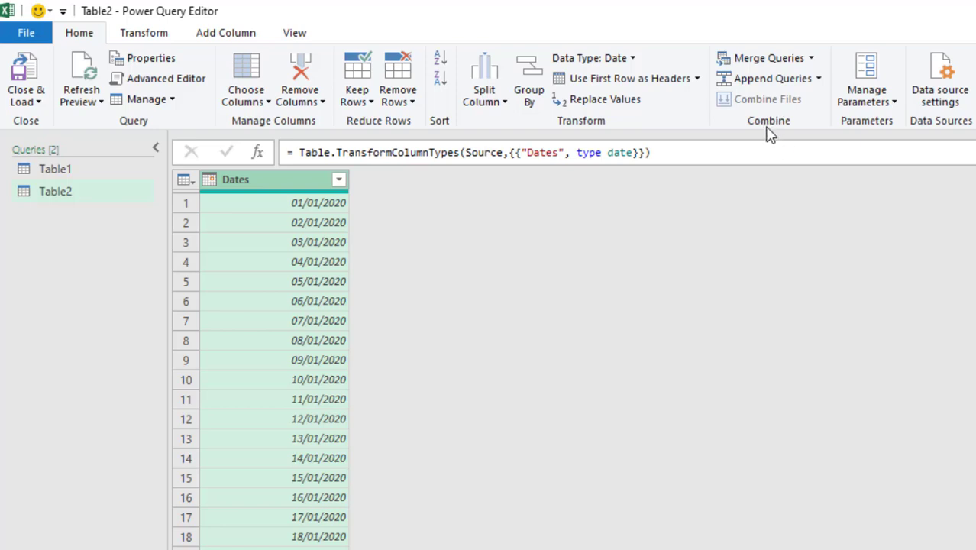
Set up a merge of Table2 with Table1, matching the Dates column to the Date column
click(184, 180)
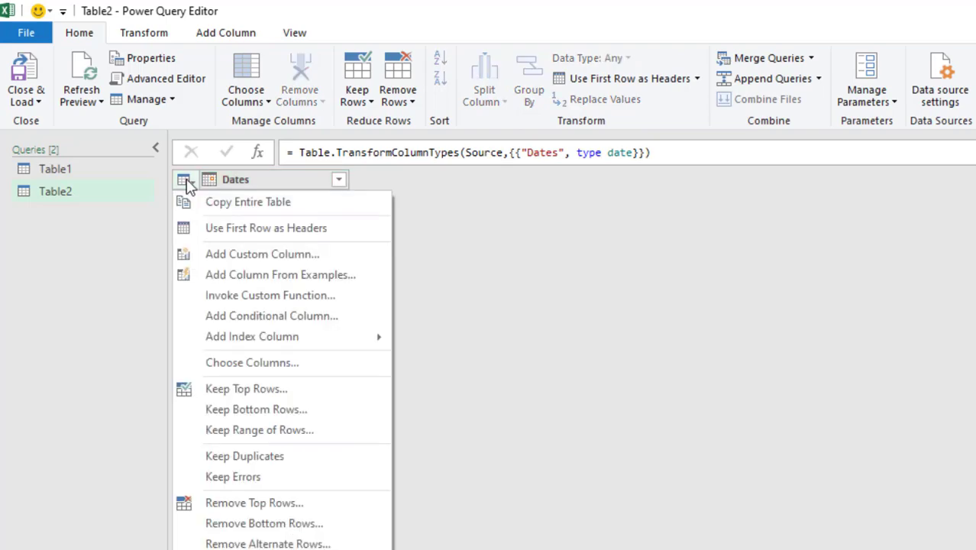
click(200, 513)
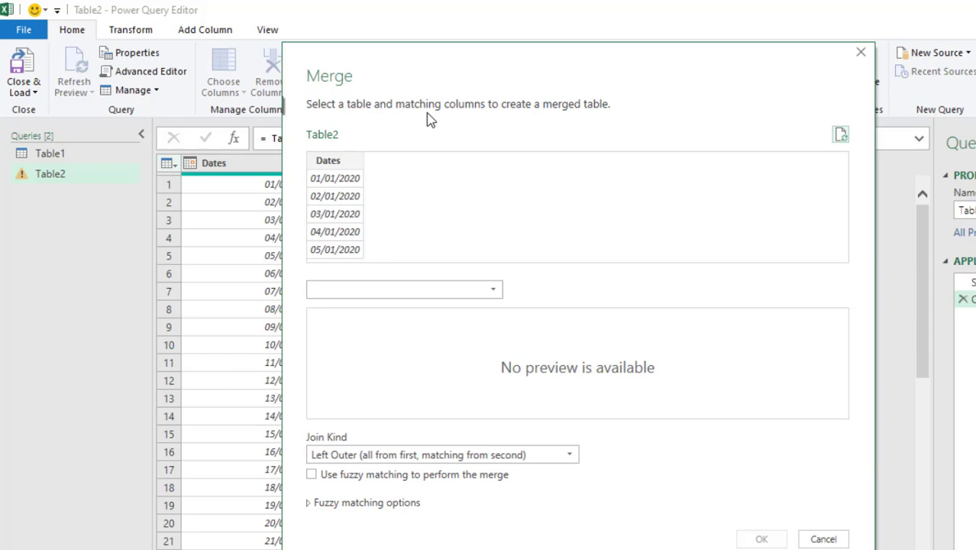
click(328, 162)
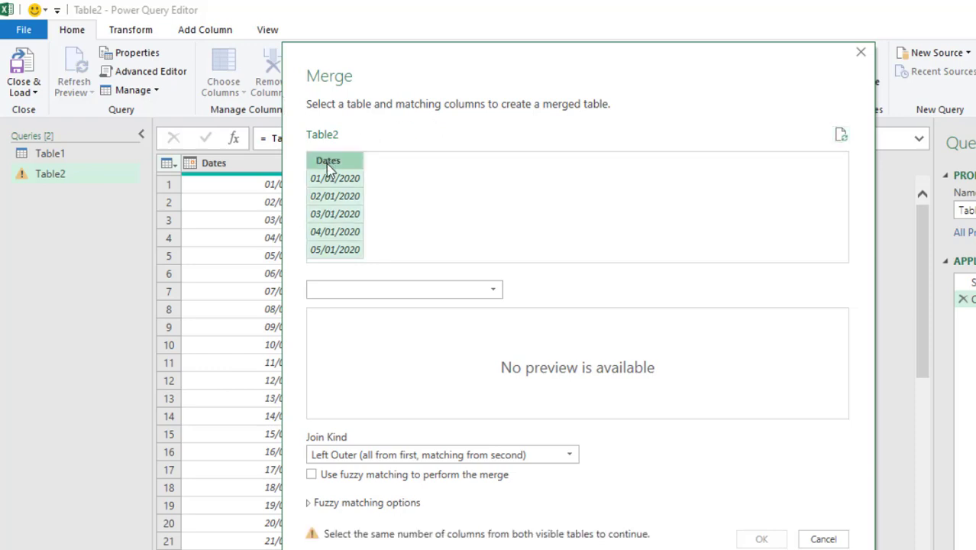
click(409, 291)
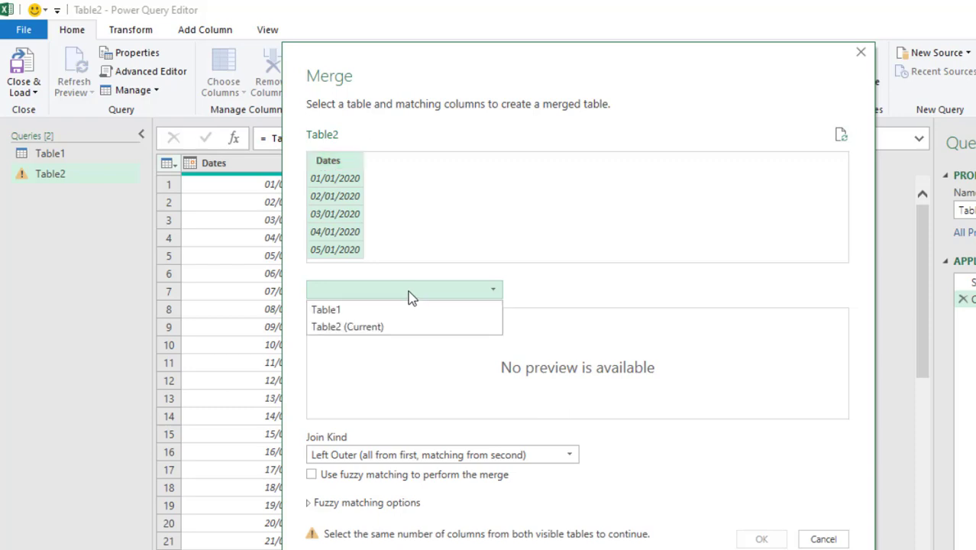
click(349, 313)
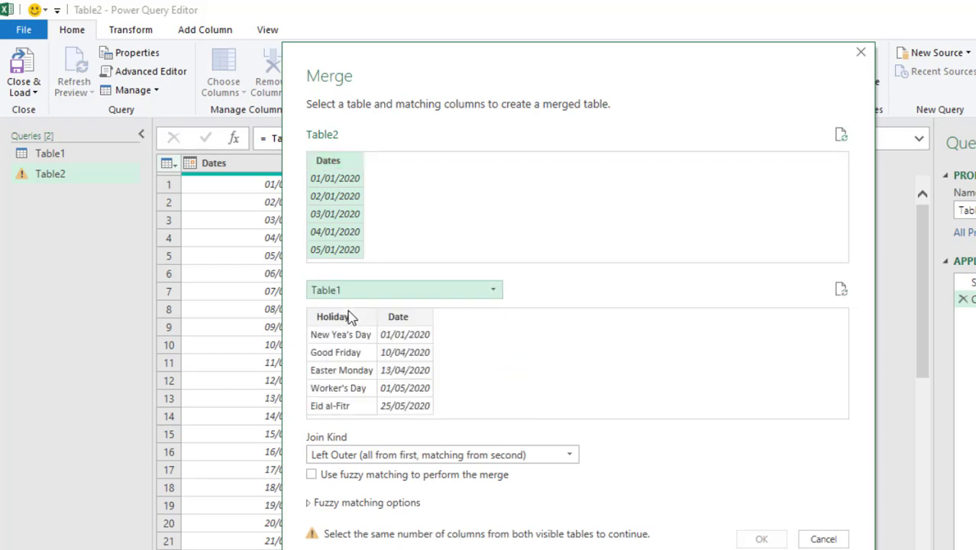
click(418, 319)
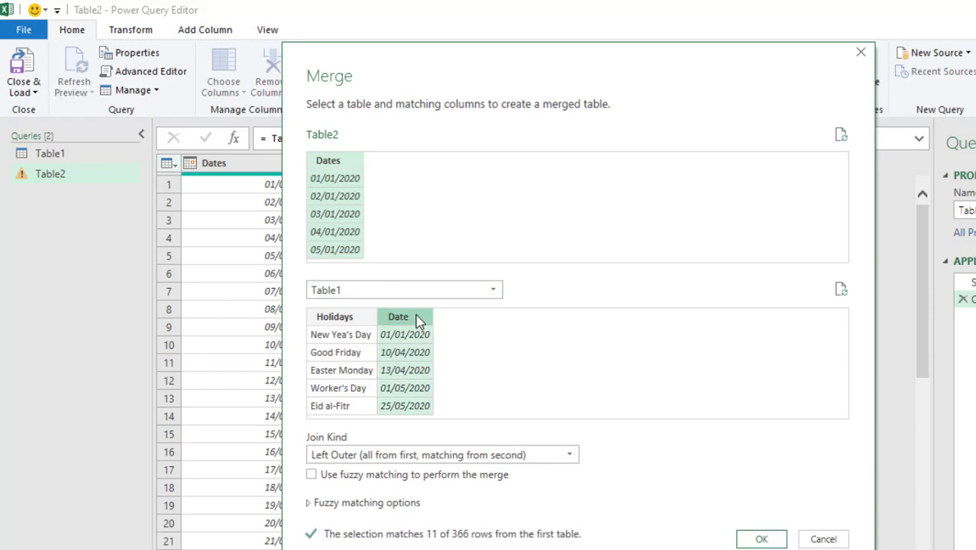
Apply the merge with the Left Anti (rows only in first) join and remove the added Table1 column
click(365, 455)
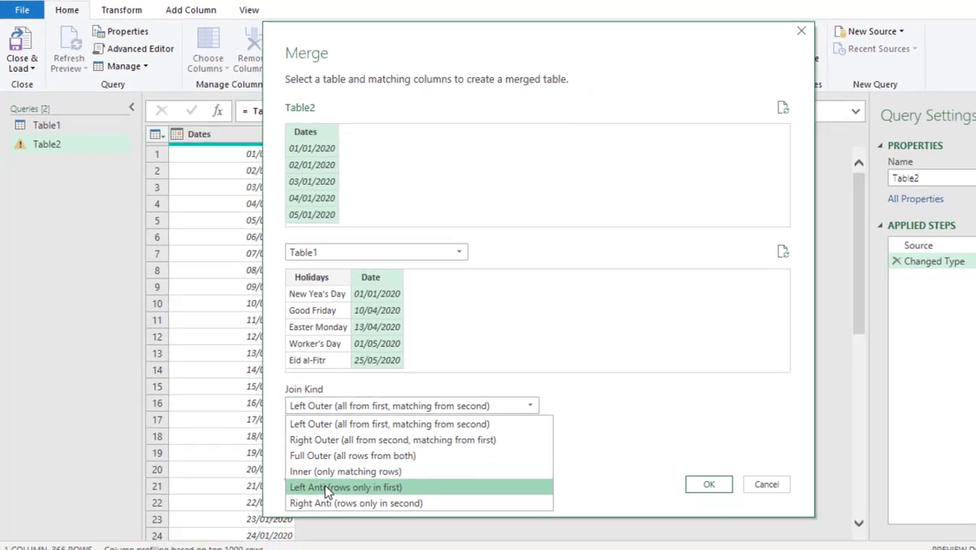
click(336, 541)
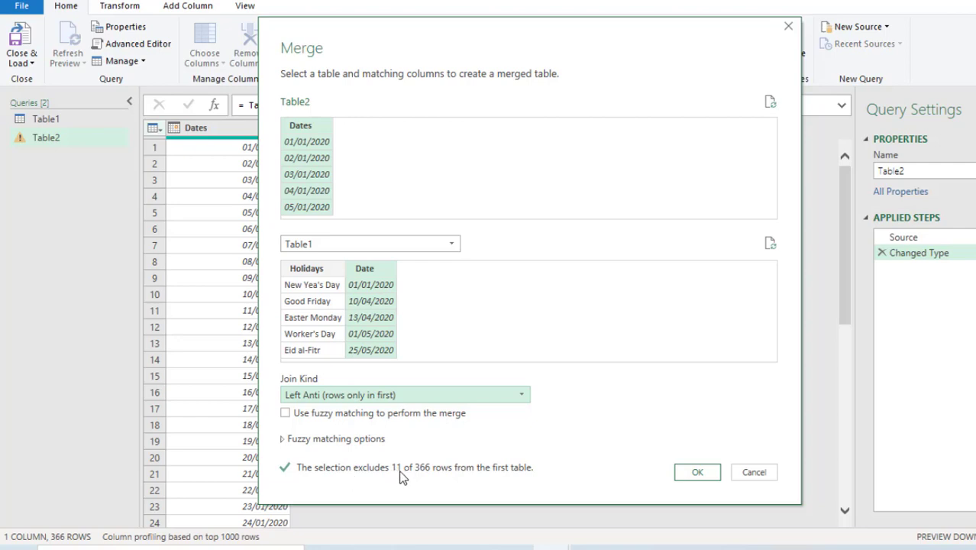
click(695, 474)
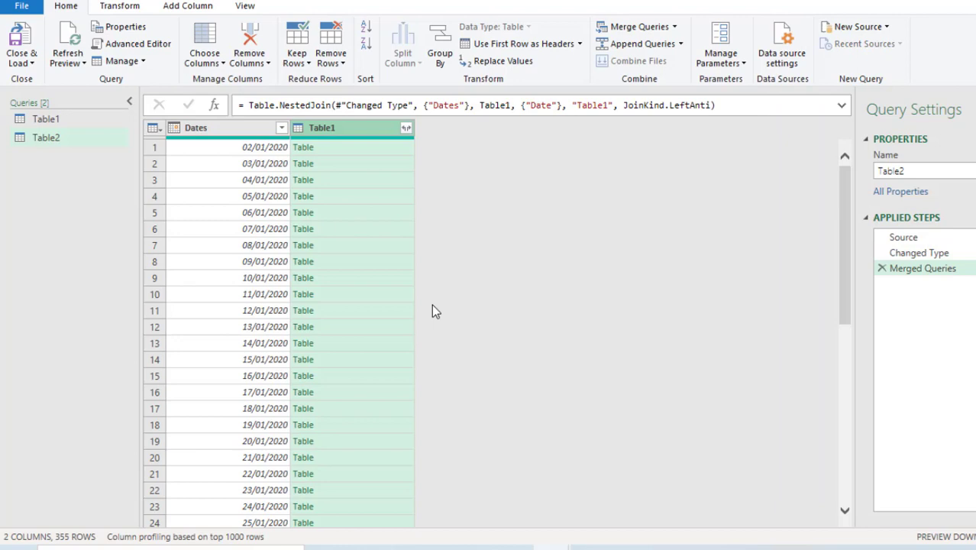
right_click(356, 127)
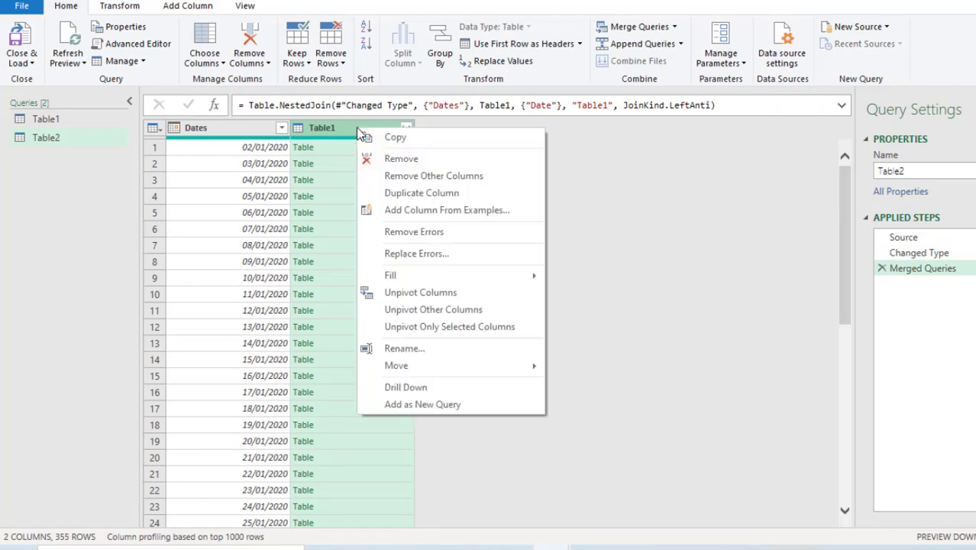
click(383, 156)
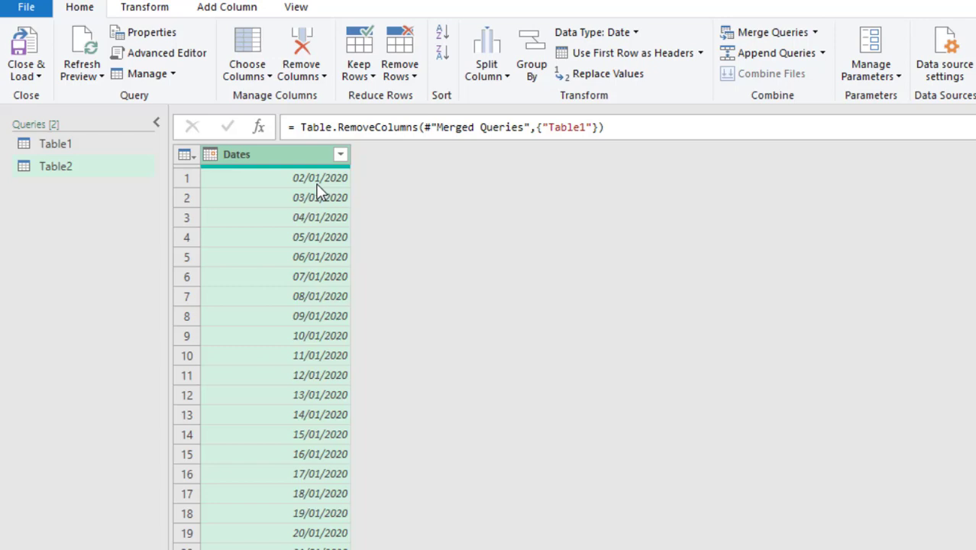
Add a column with the name of the day for each date in Table2's Dates column
click(227, 7)
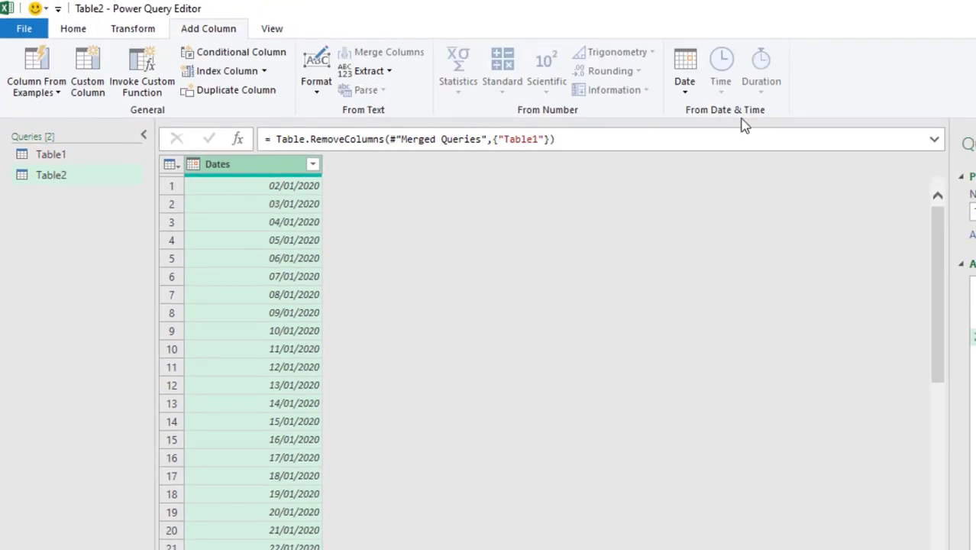
click(688, 93)
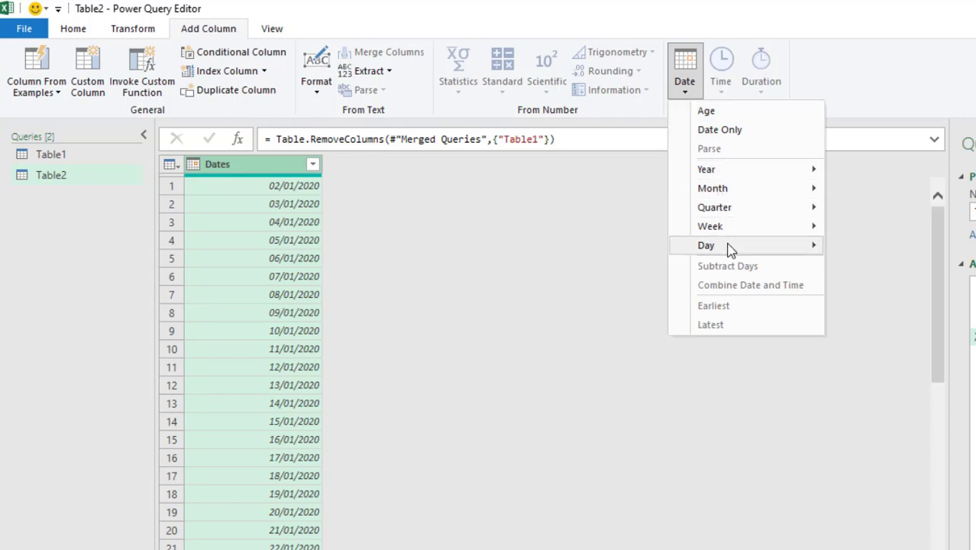
mouse_move(729, 248)
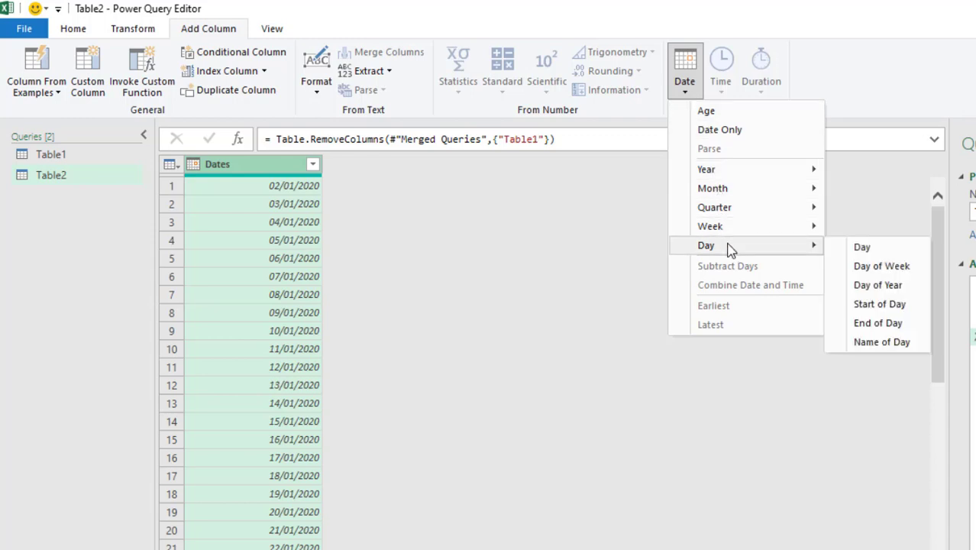
click(878, 344)
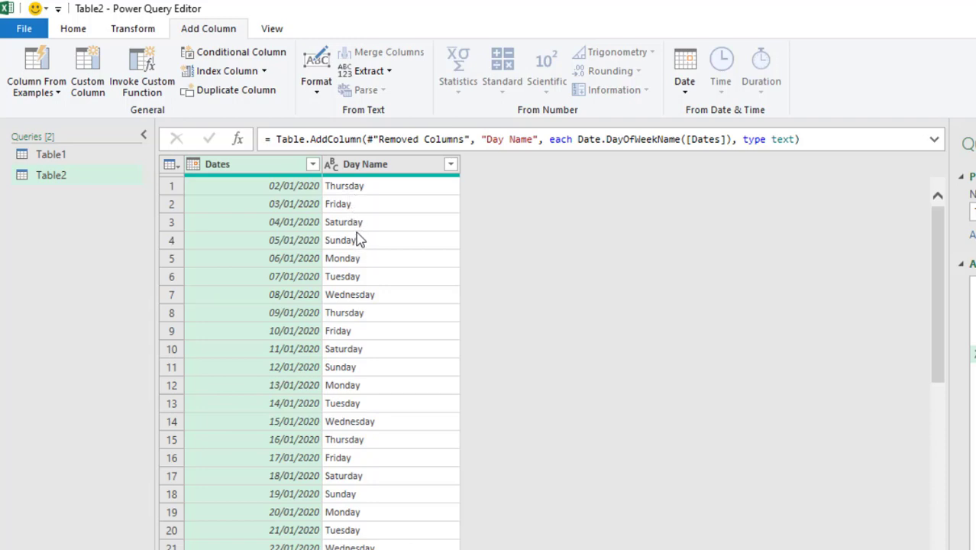
Filter the Day Name column to keep rows that do not contain Saturday and do not contain Sunday
click(451, 165)
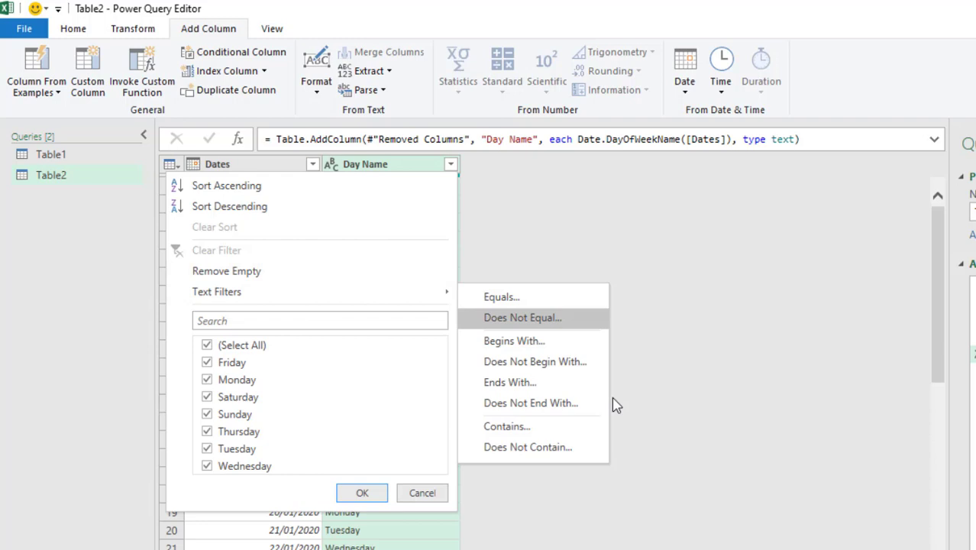
mouse_move(399, 294)
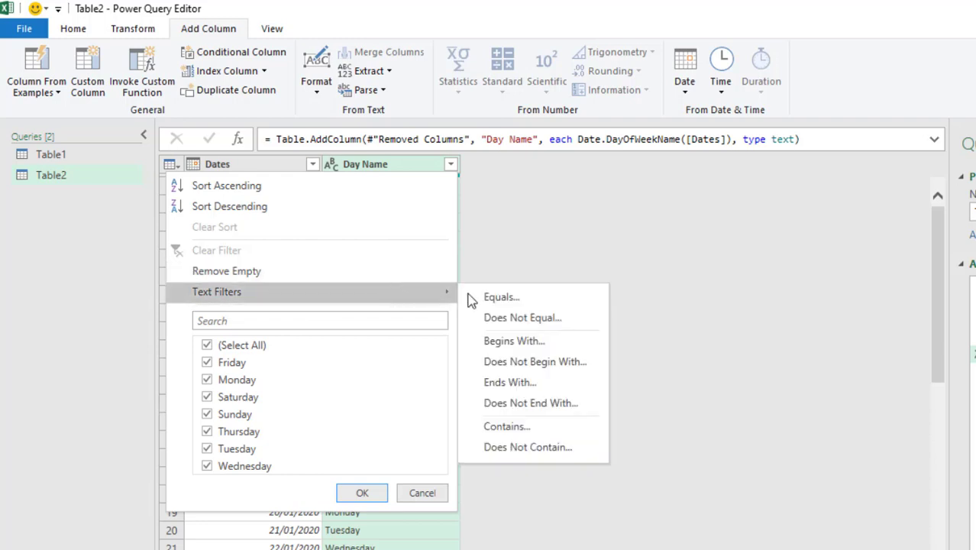
click(546, 448)
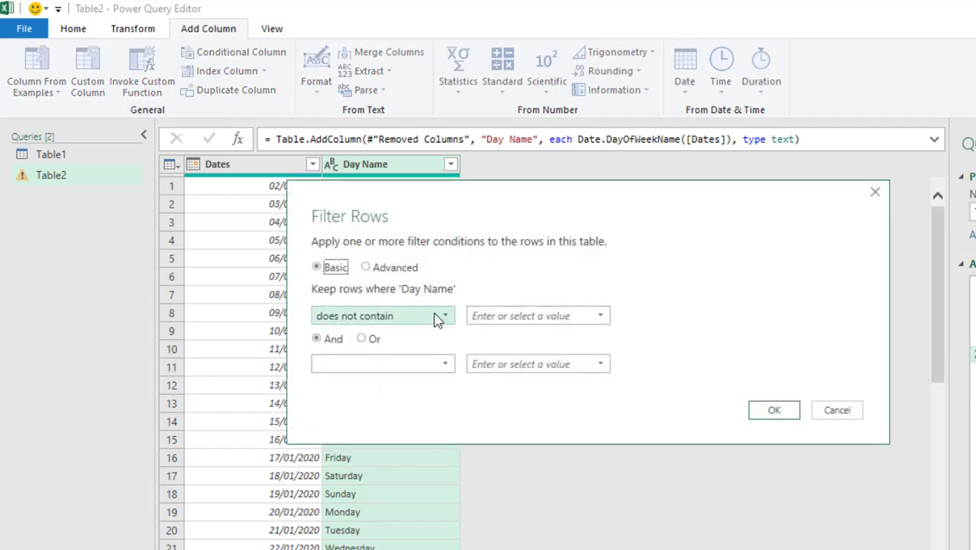
click(600, 316)
click(497, 371)
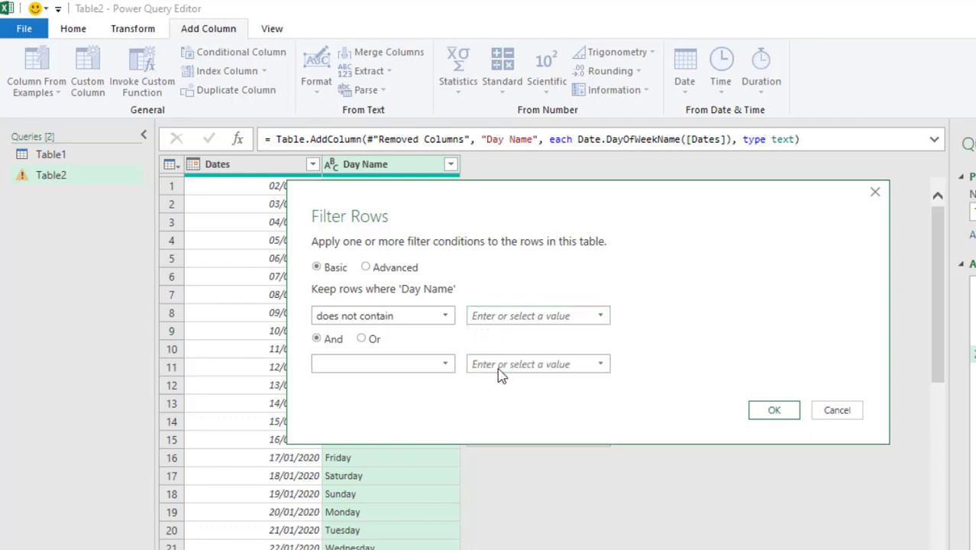
click(447, 371)
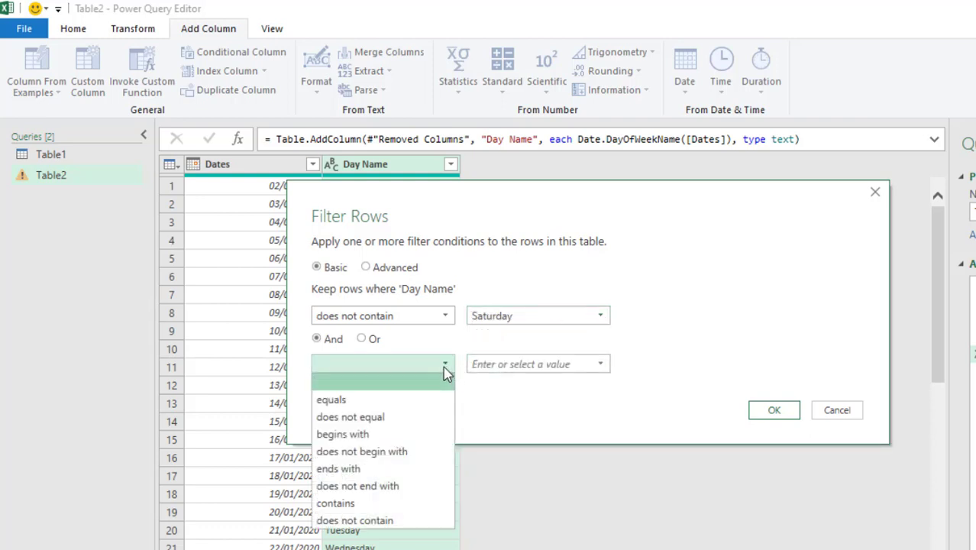
click(354, 520)
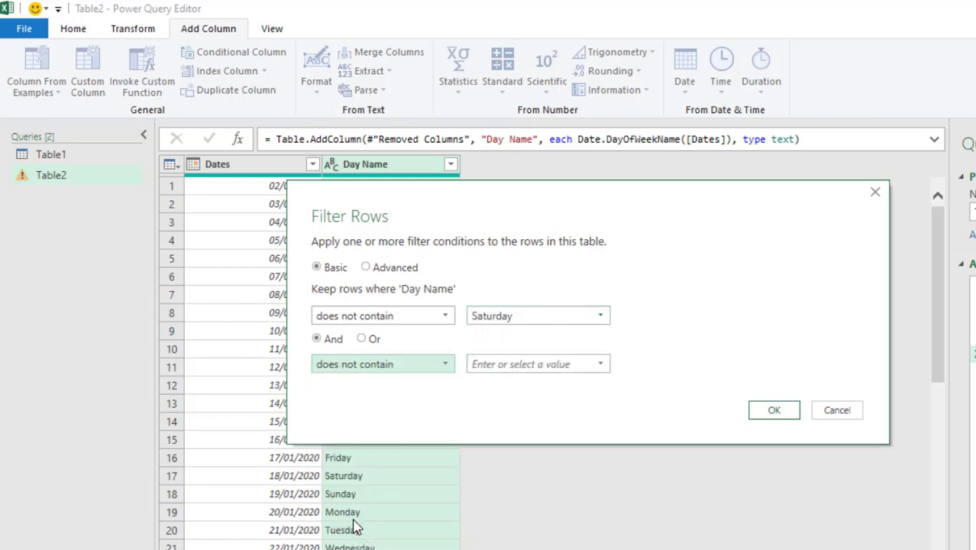
click(601, 364)
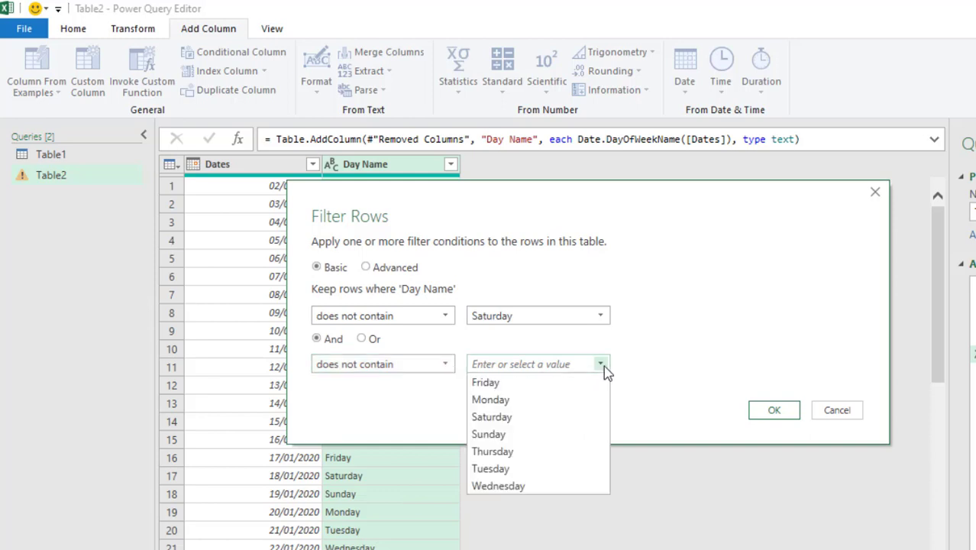
click(527, 441)
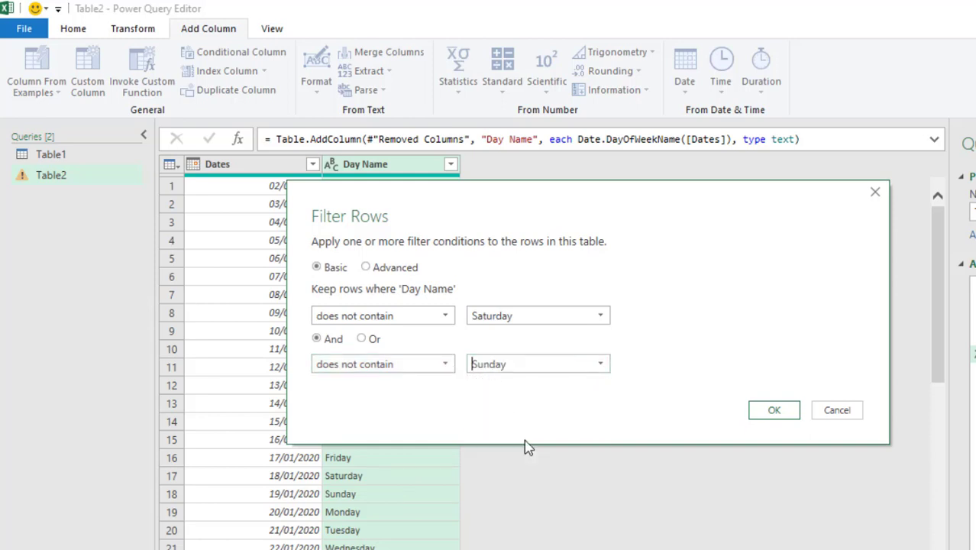
click(786, 410)
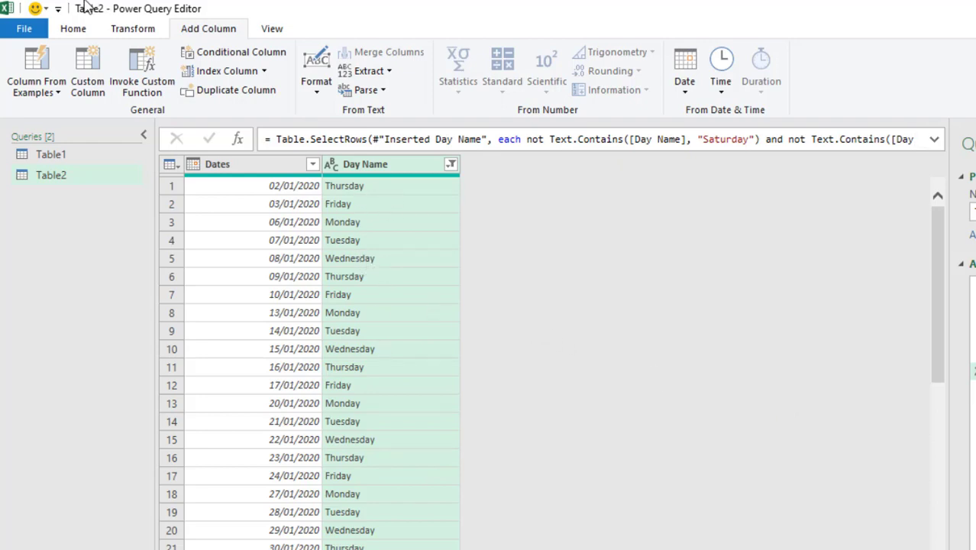
Close the query editor and load Table2 as a table into the existing worksheet at Sheet1 cell J1
click(73, 28)
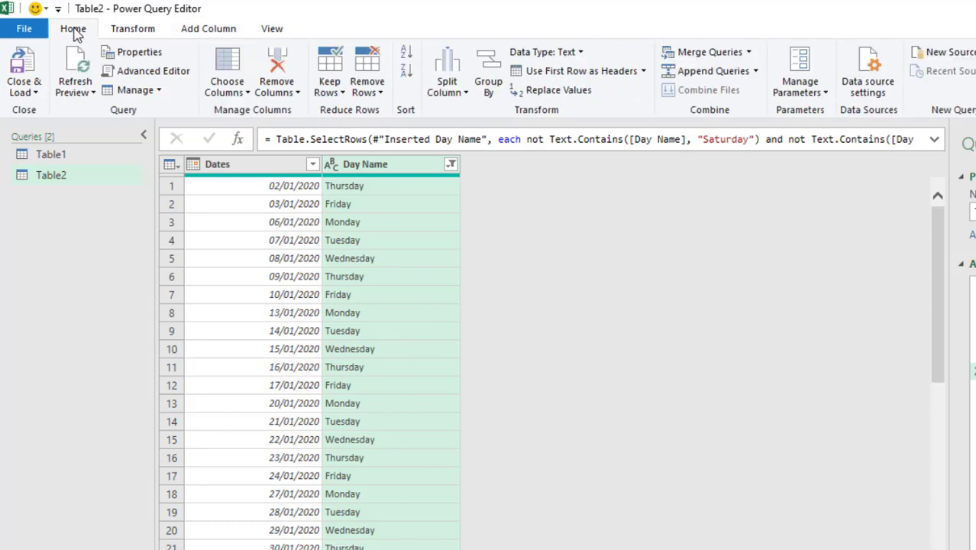
click(22, 93)
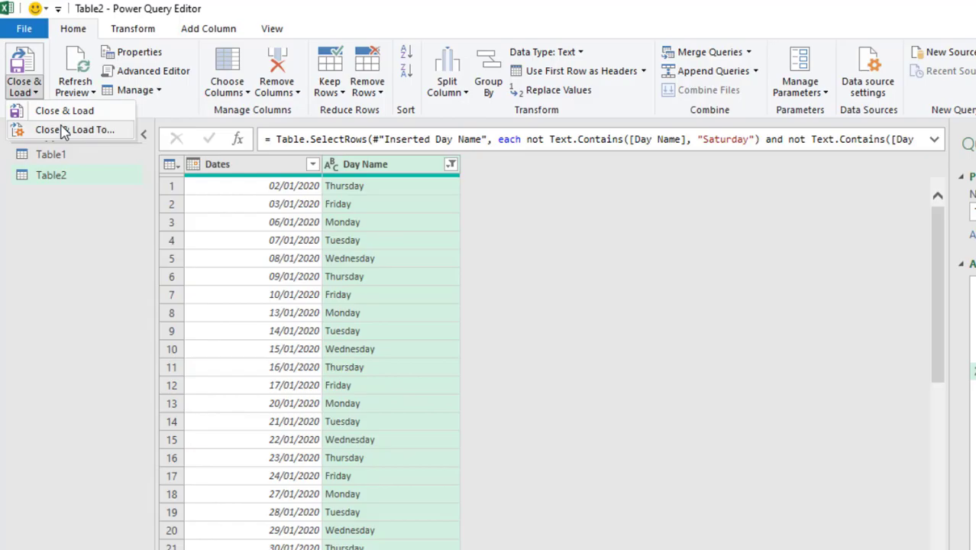
click(30, 129)
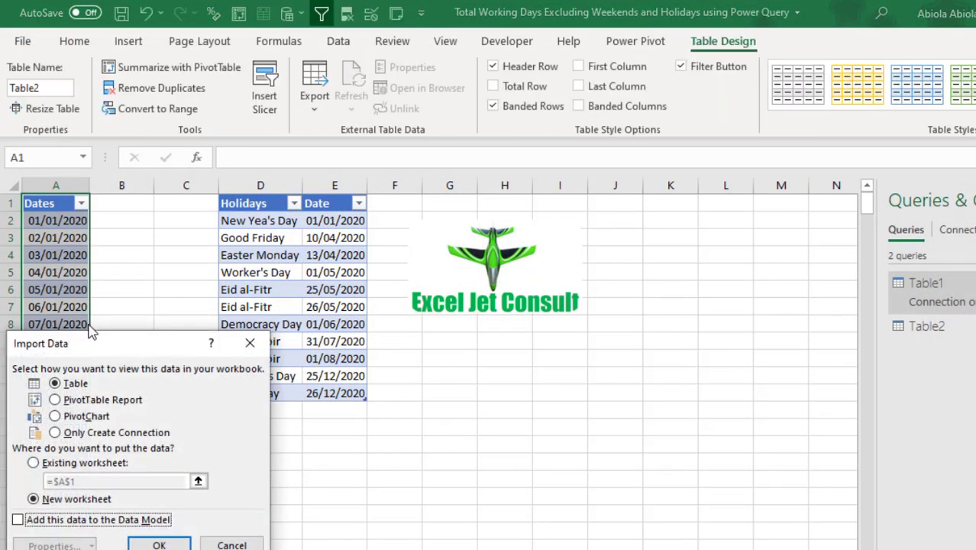
drag(104, 349, 296, 298)
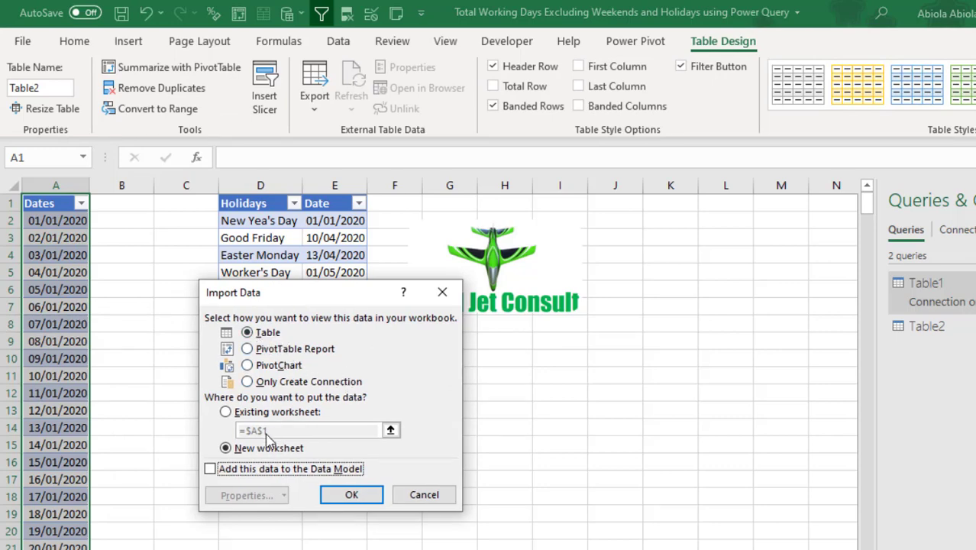
click(228, 412)
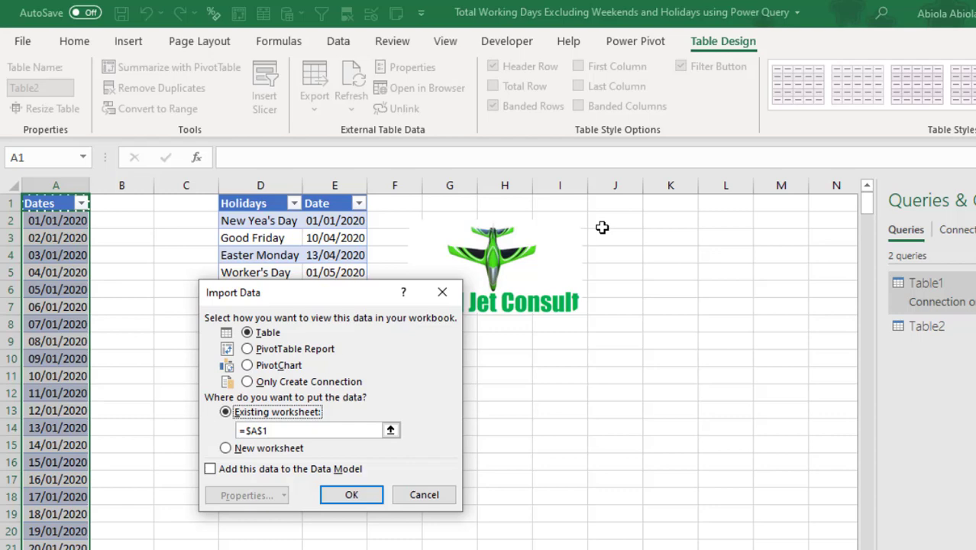
click(628, 203)
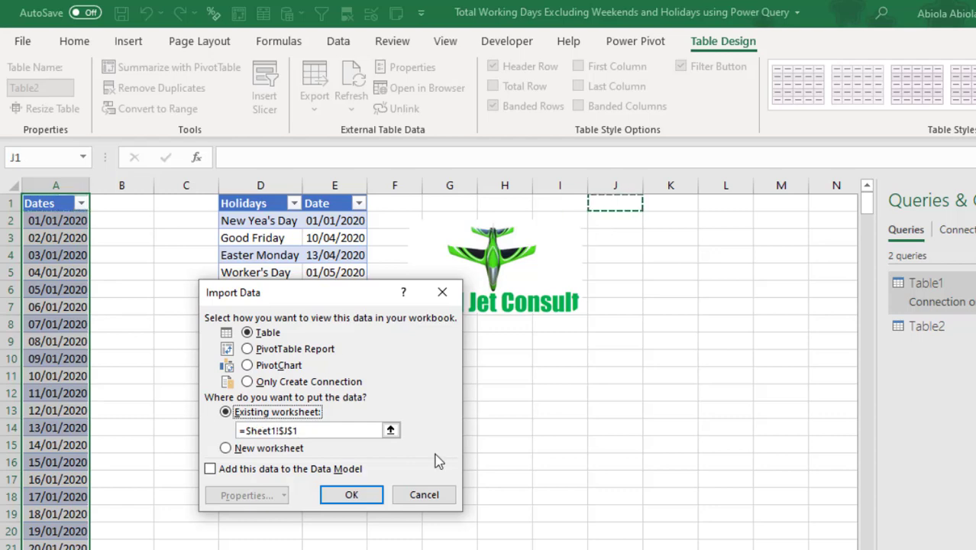
click(352, 495)
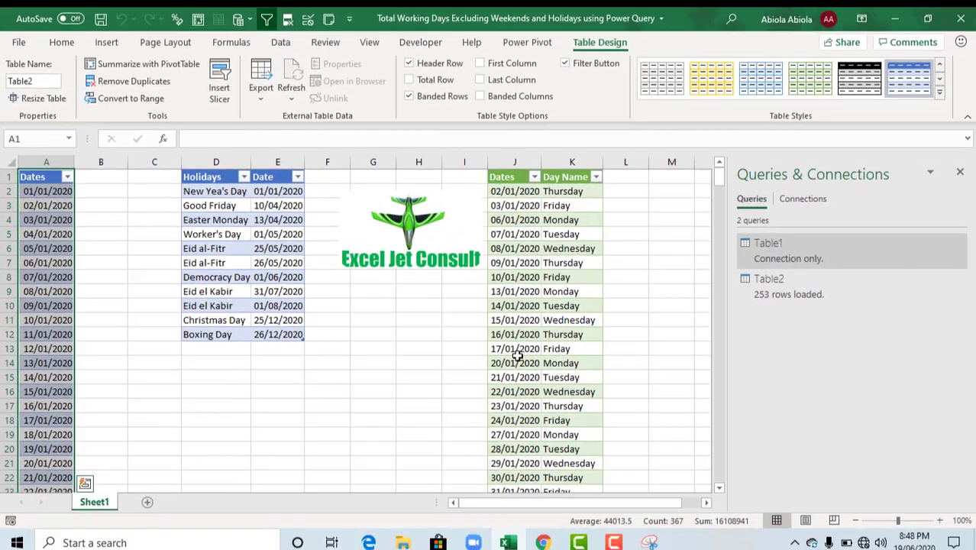
Select all dates in the loaded table's Dates column from J2 down to check their count
click(561, 192)
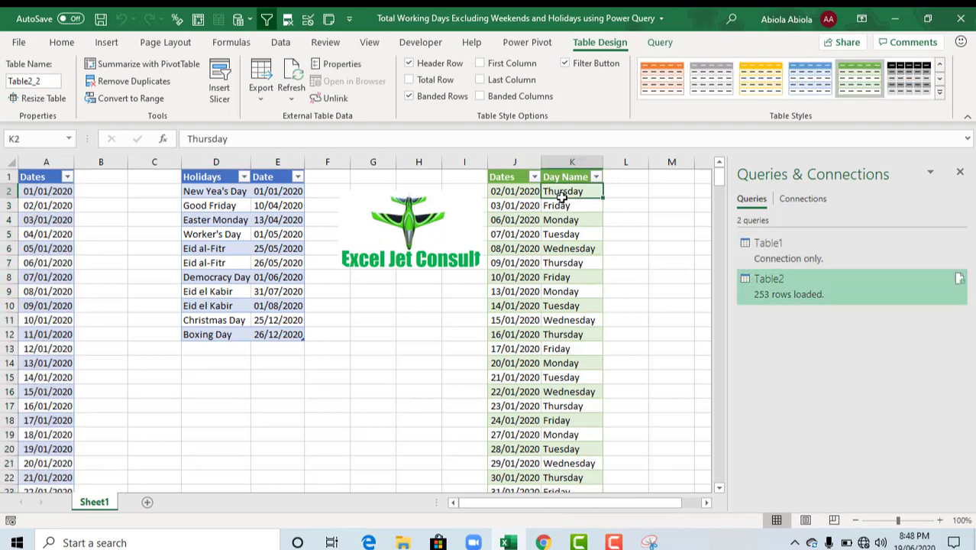
click(528, 192)
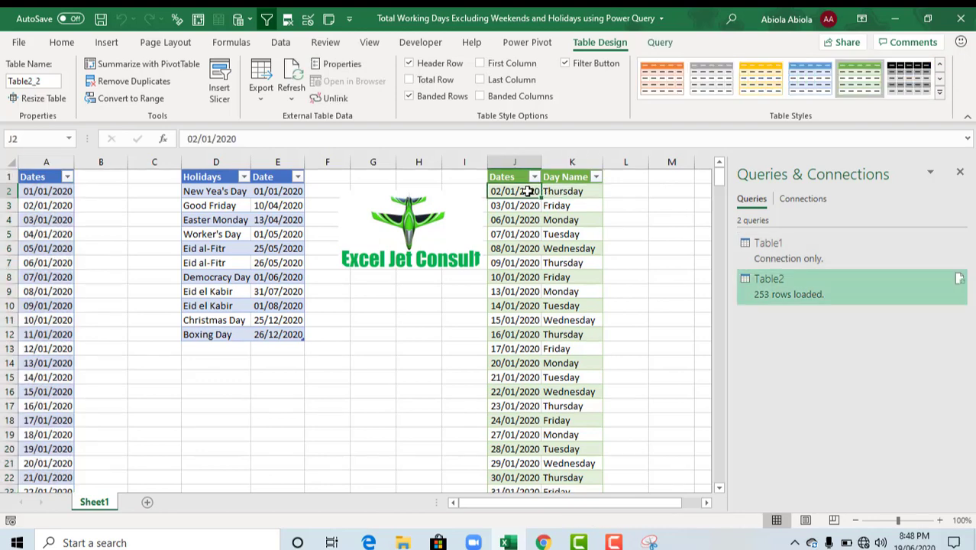
key(ctrl+shift+Down)
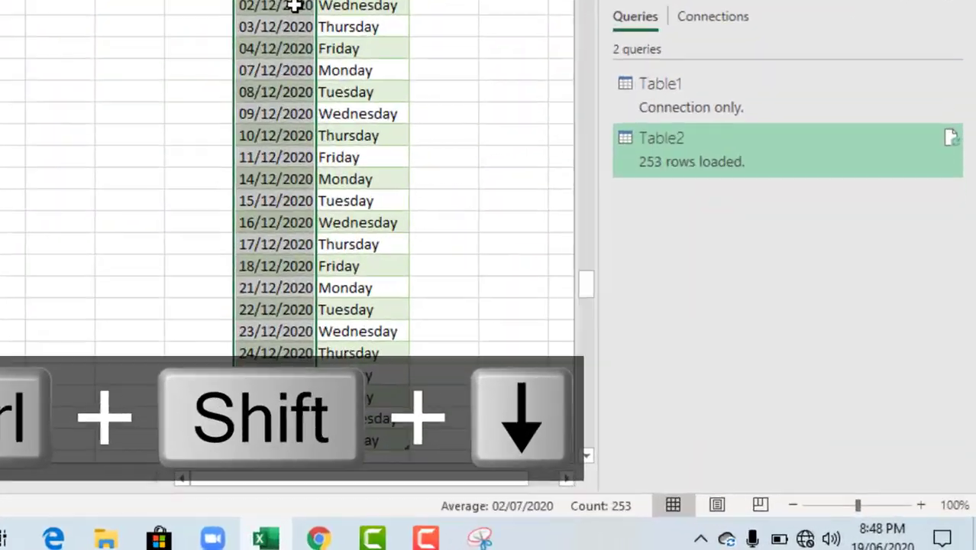